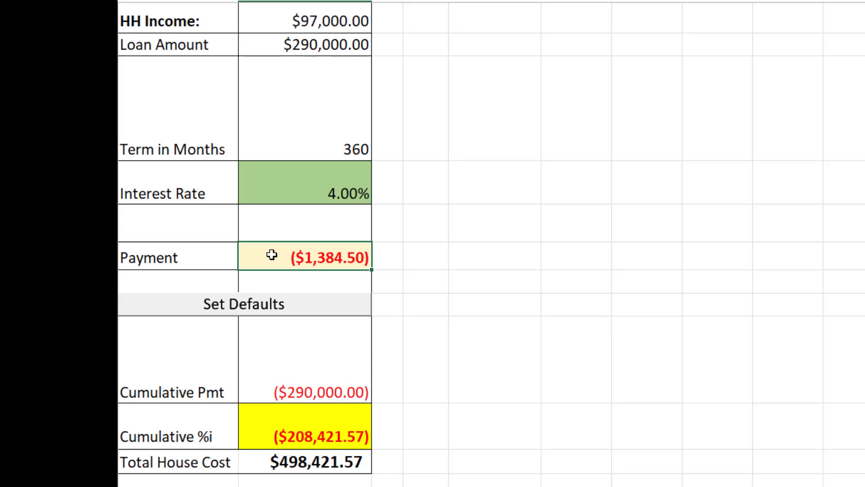
- Review the original loan's cumulative interest and the Refinance Comparison's Period End, cumulative payment and cumulative interest figures for both loans
click(305, 431)
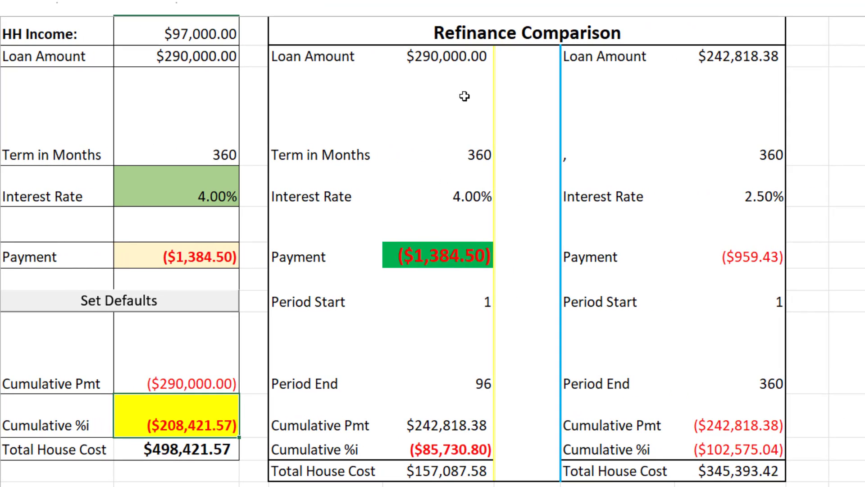
drag(460, 75, 401, 449)
click(420, 383)
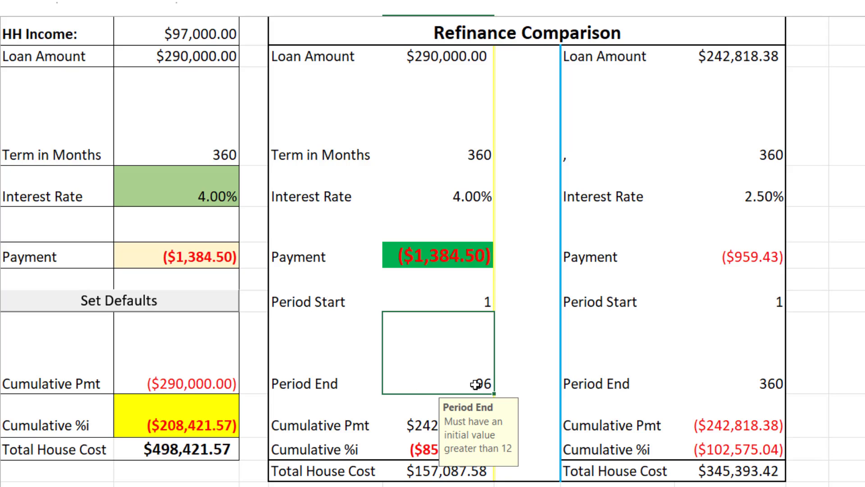
click(400, 424)
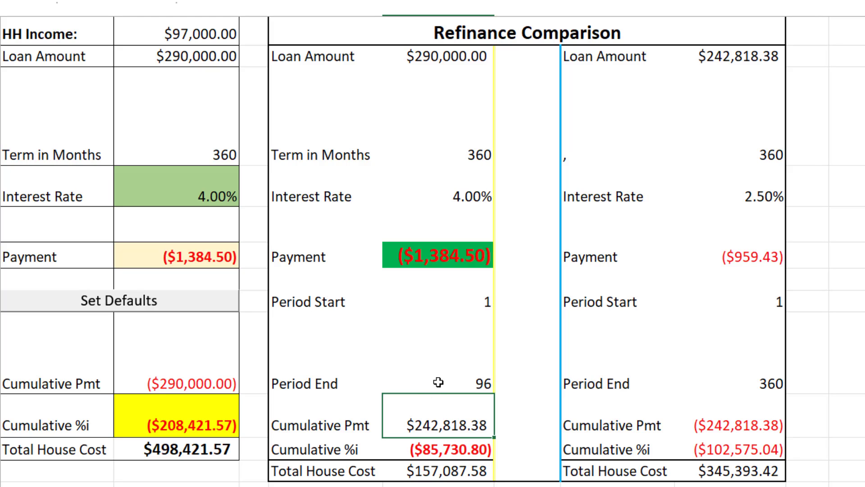
click(421, 448)
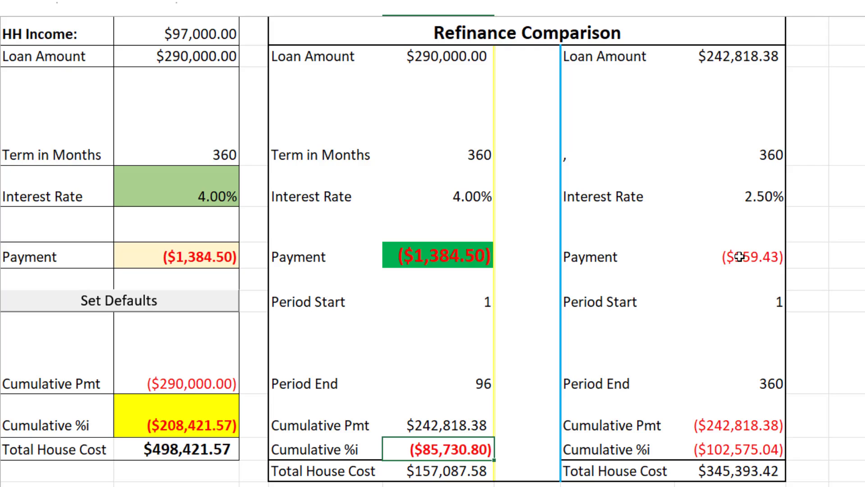
click(732, 451)
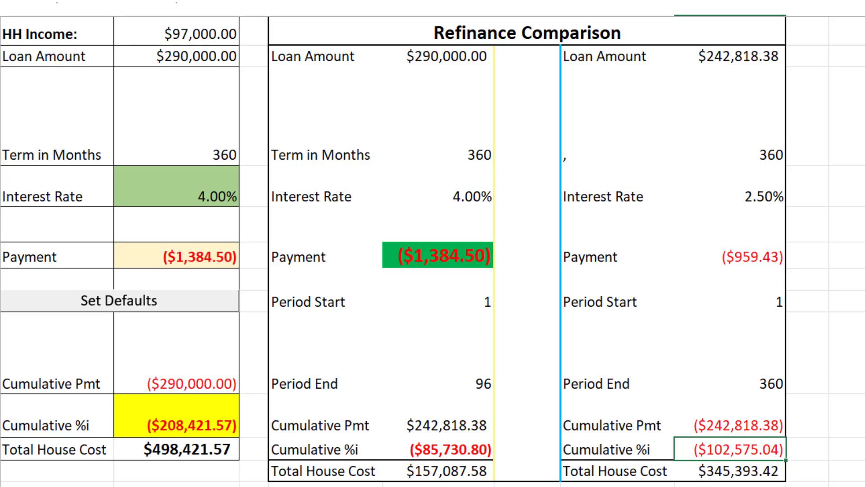
- Examine the interest summary, from the interest spent on the original loan through the new loan and total interest costs to the savings
drag(486, 482, 544, 482)
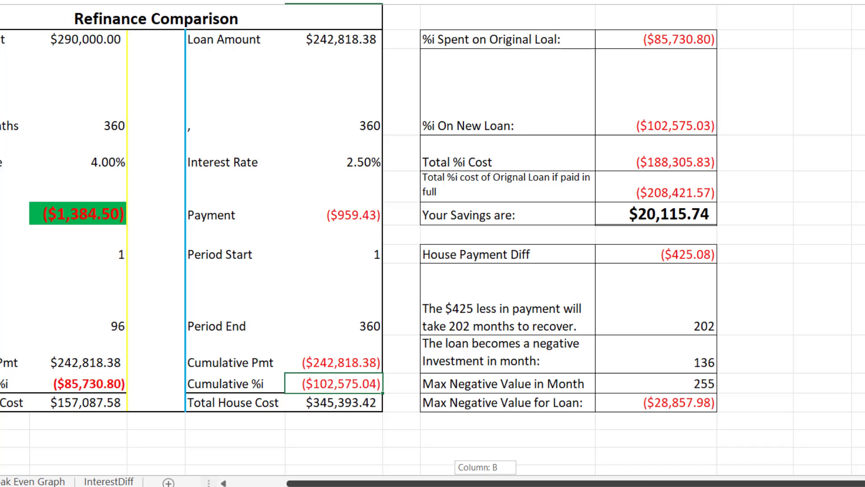
click(687, 38)
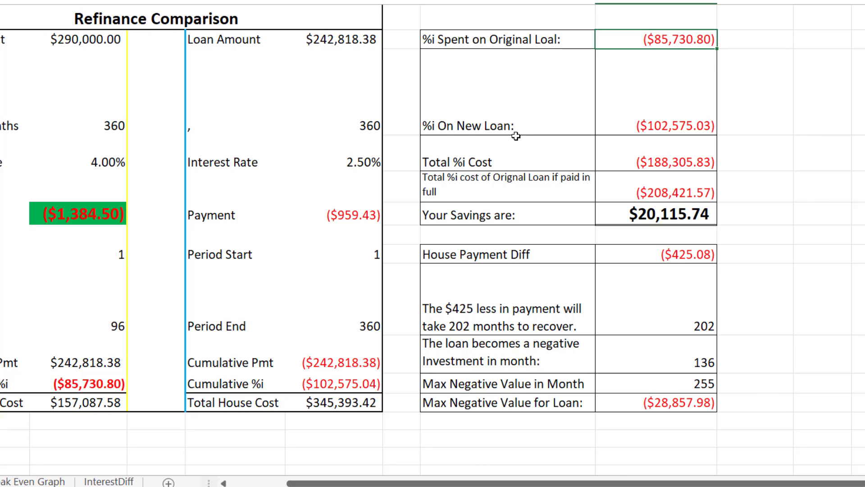
click(657, 124)
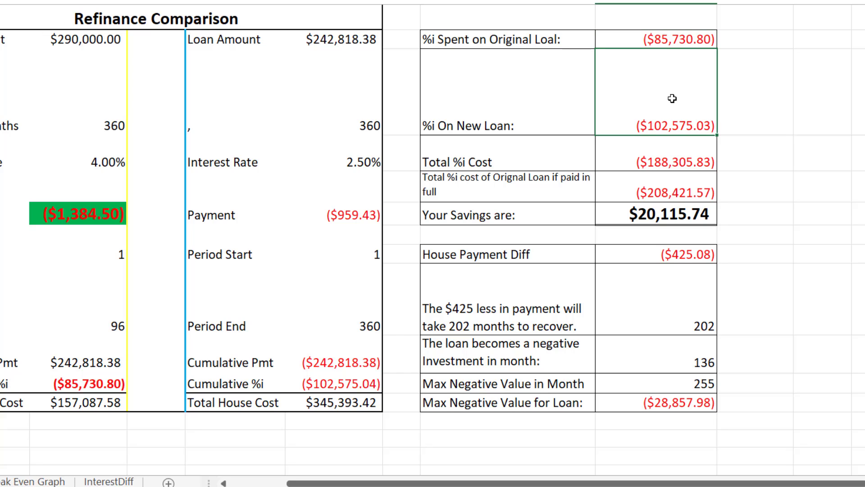
click(678, 156)
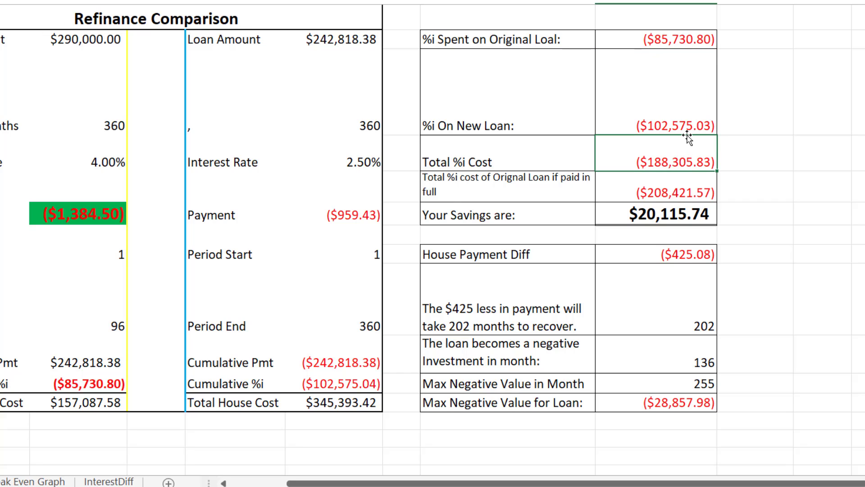
click(666, 191)
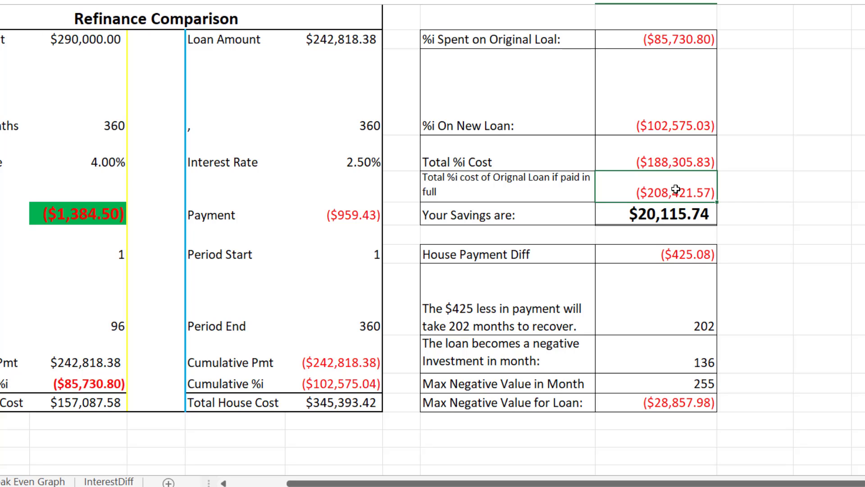
click(663, 214)
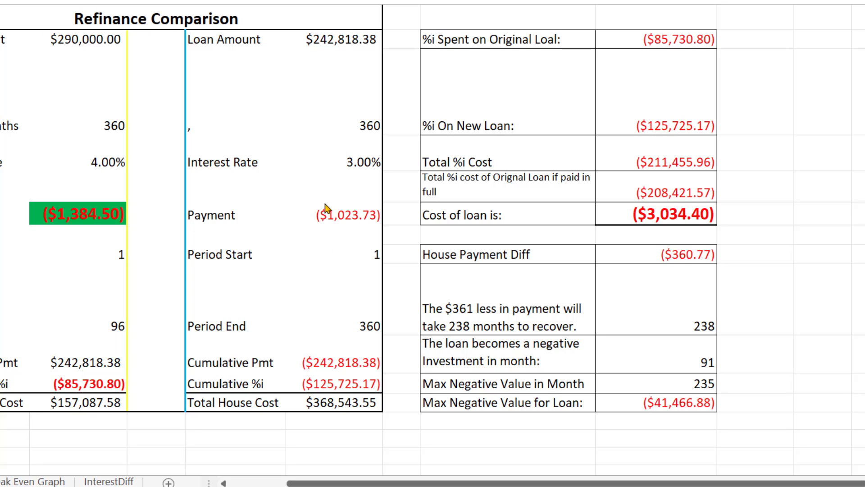
- Compare the new loan's interest rate with the overall loan cost or savings and the month it becomes a negative investment
click(353, 159)
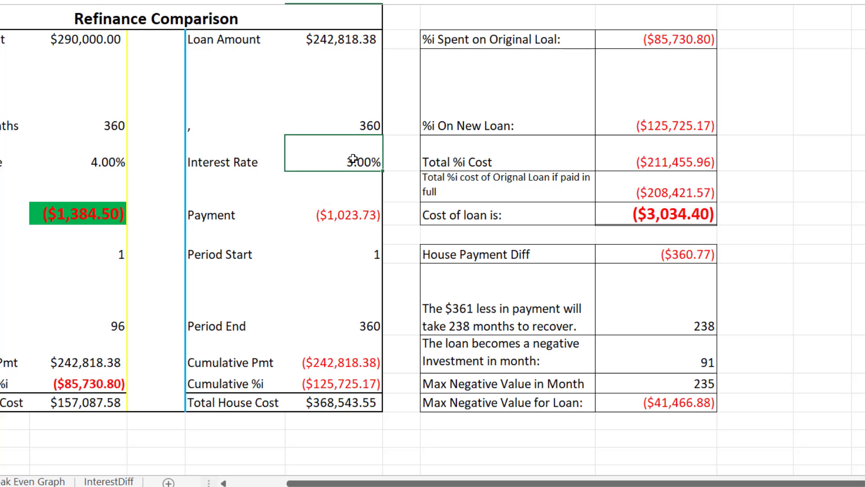
click(645, 213)
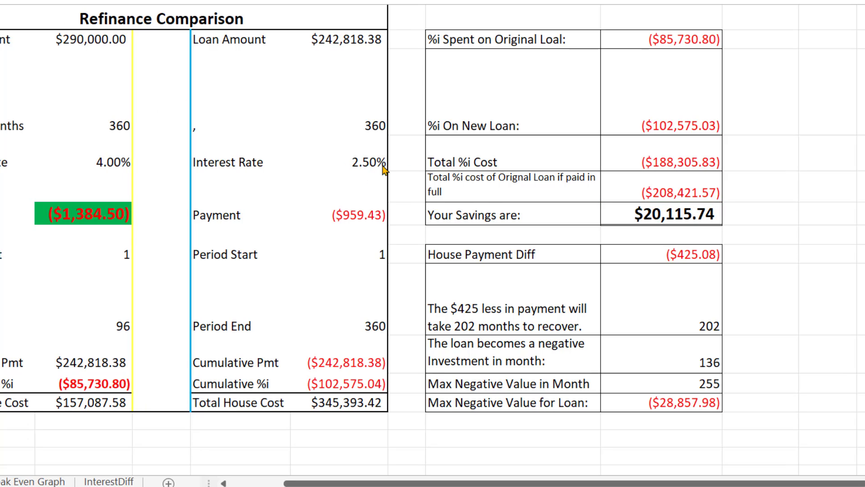
click(356, 160)
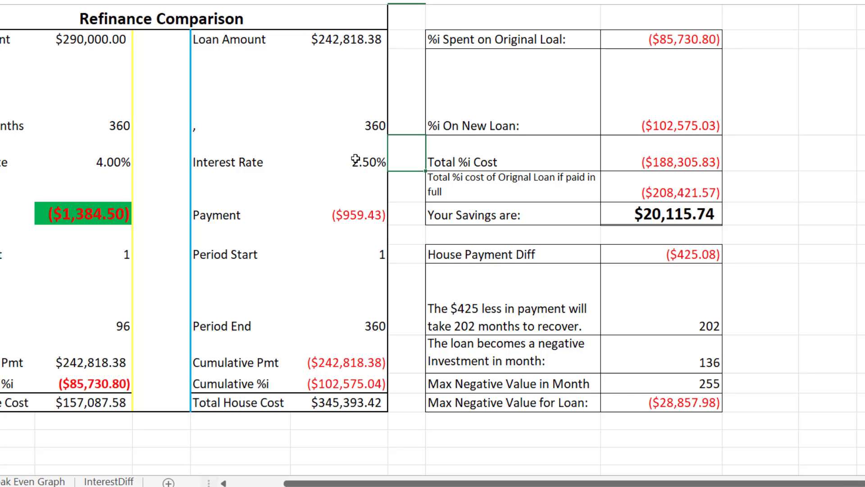
click(356, 159)
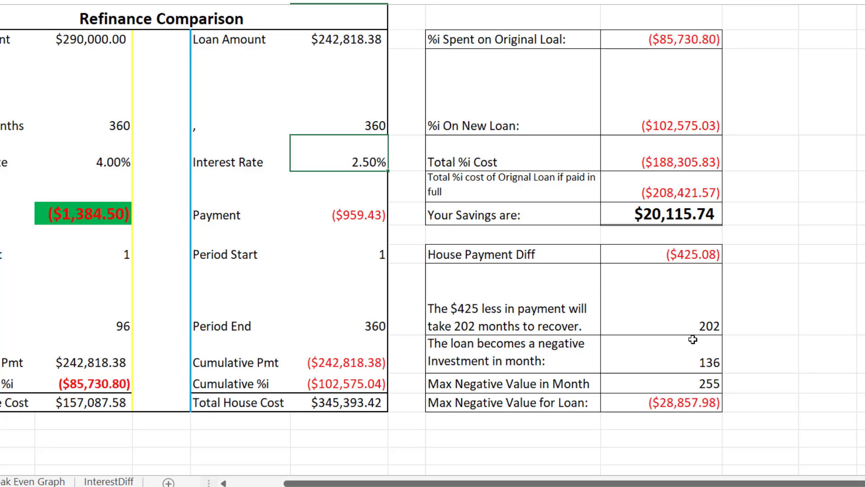
click(674, 364)
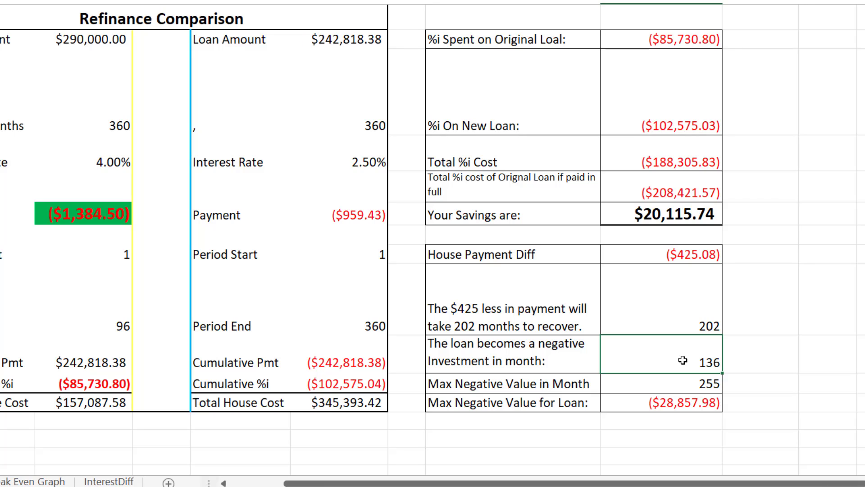
- Set the new loan's interest rate to 3% and check its cost, negative-investment month and break-even graph
click(348, 163)
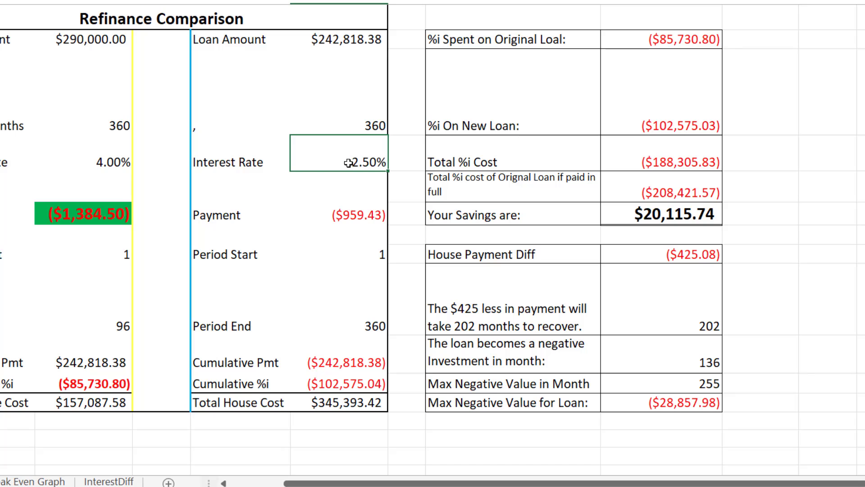
text(3%)
key(Tab)
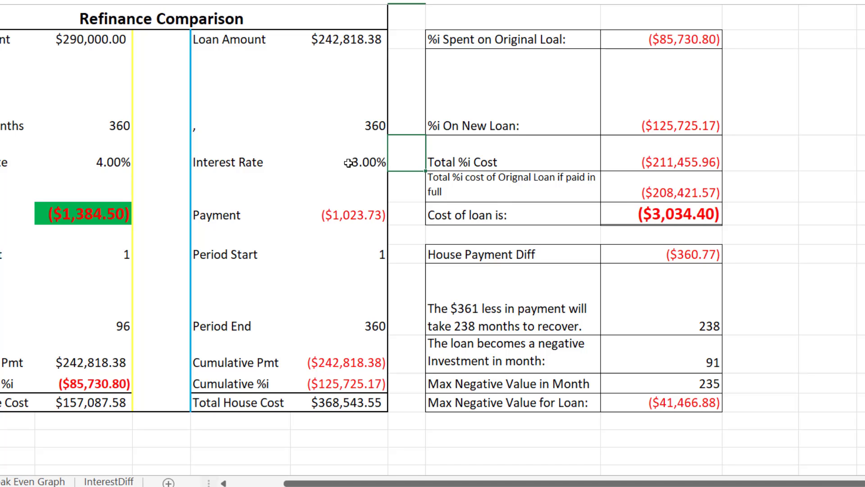
click(688, 365)
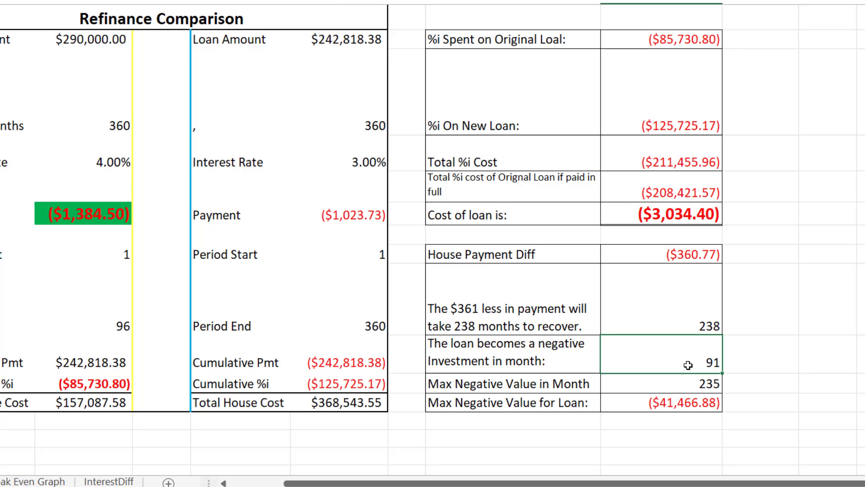
click(685, 211)
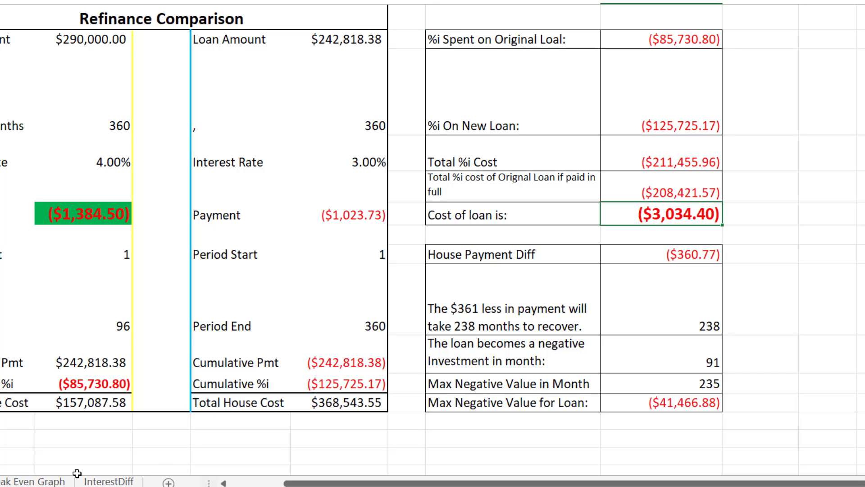
click(36, 481)
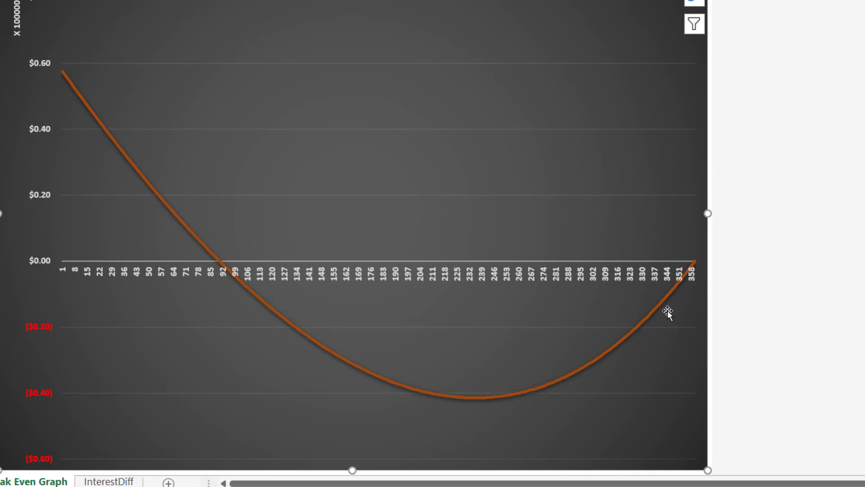
click(1, 481)
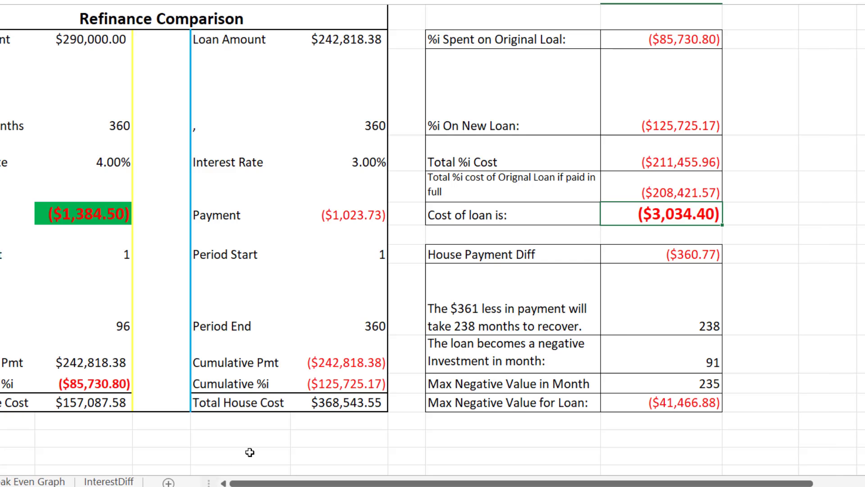
- Set the new loan's interest rate to 2.5% and check where the break-even graph crosses zero
click(367, 164)
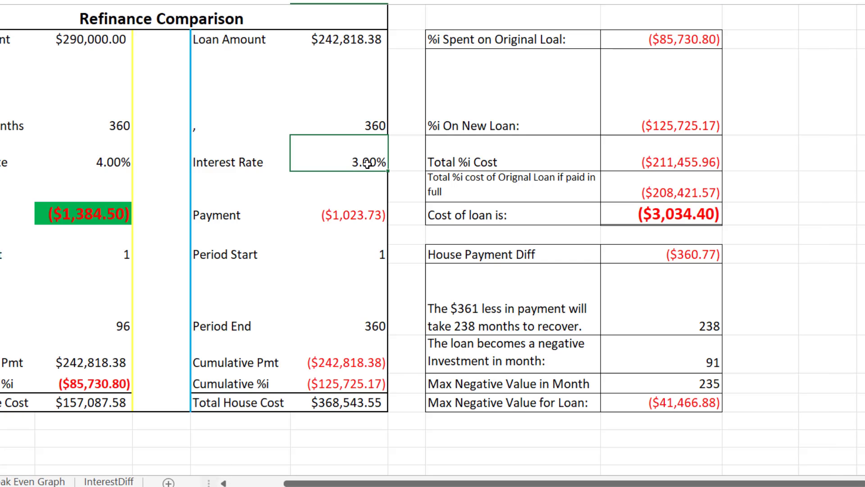
text(3)
key(BackSpace)
text(2.5)
key(Tab)
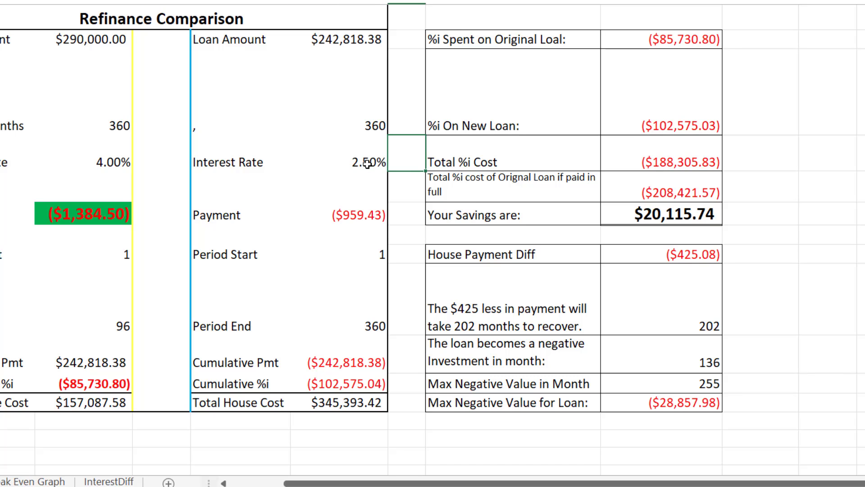
click(61, 482)
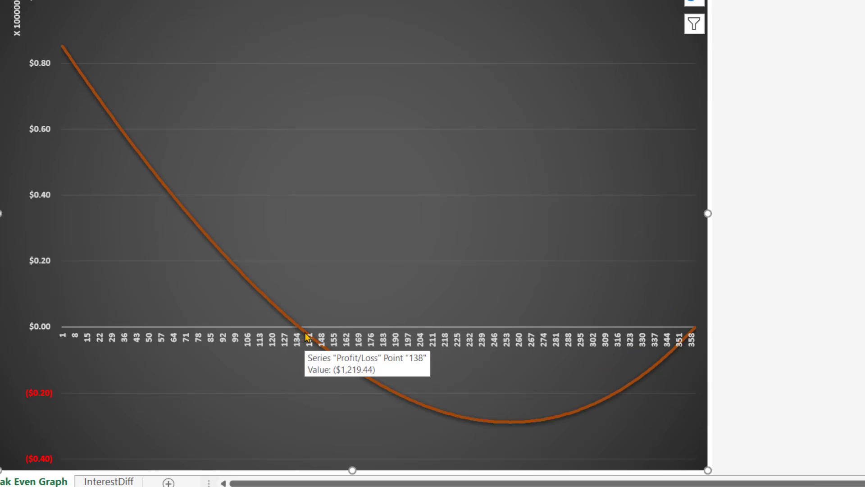
click(1, 481)
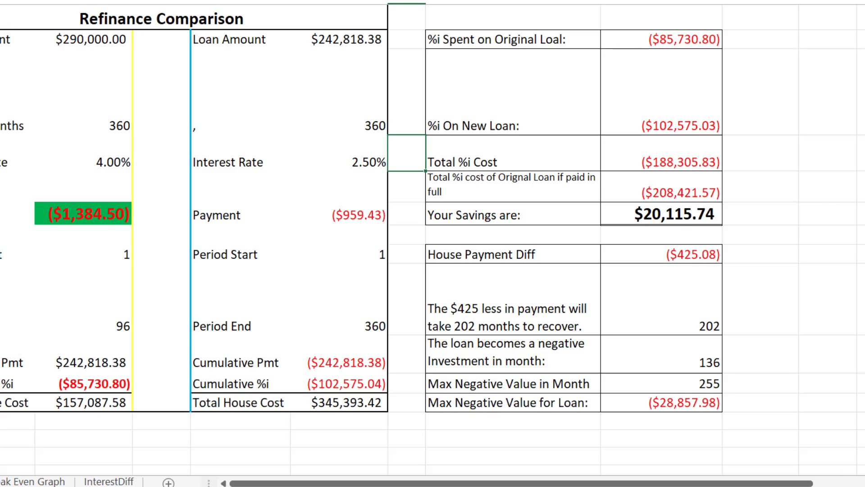
- Set the new loan's interest rate to 3.5% and check the cost of the loan and its negative-investment month
click(1, 212)
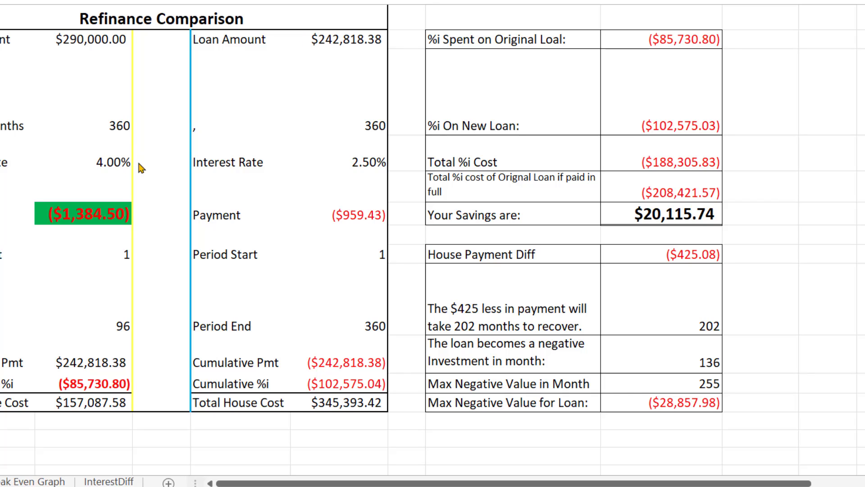
click(355, 163)
click(355, 163)
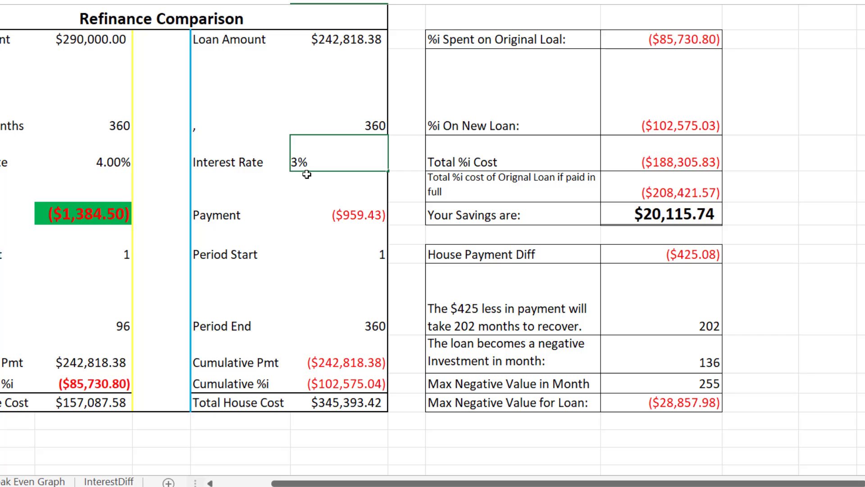
text(.5)
key(Tab)
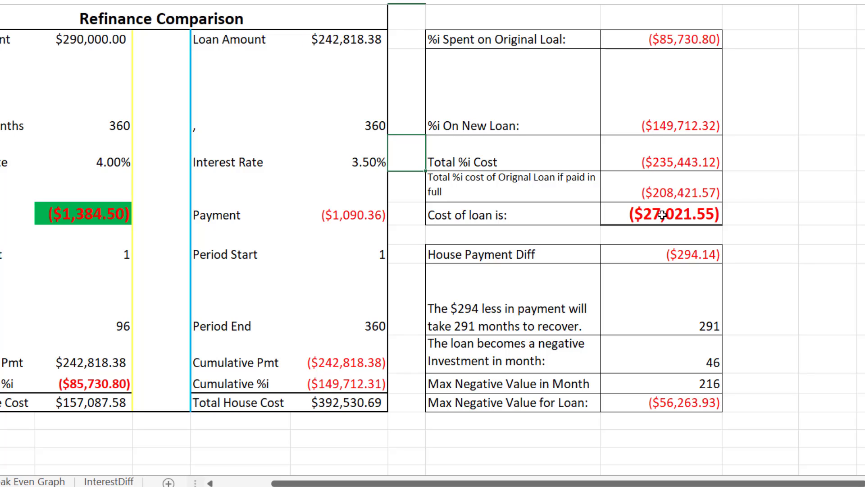
click(661, 215)
click(694, 352)
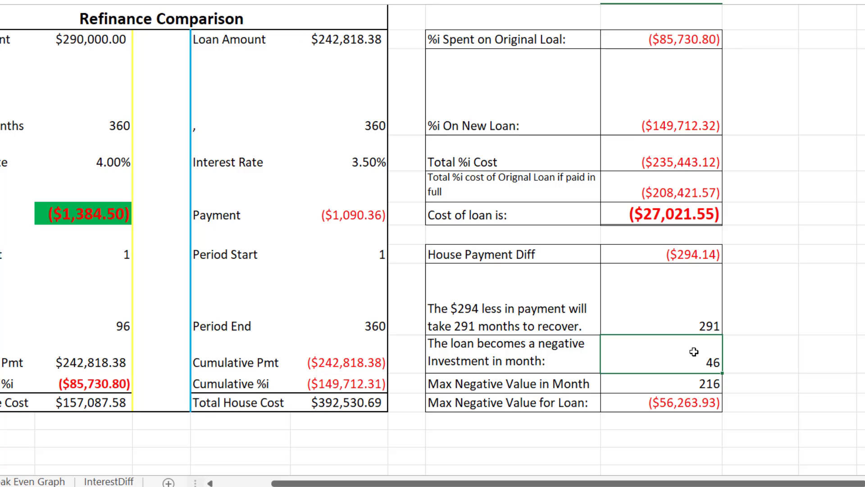
- Set the original loan's Period End to 36 months and check the savings from refinancing
click(124, 324)
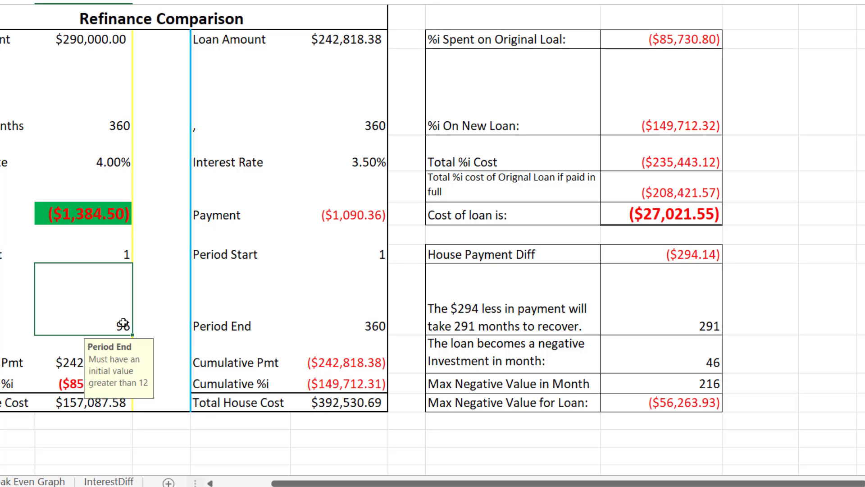
text(36)
key(Tab)
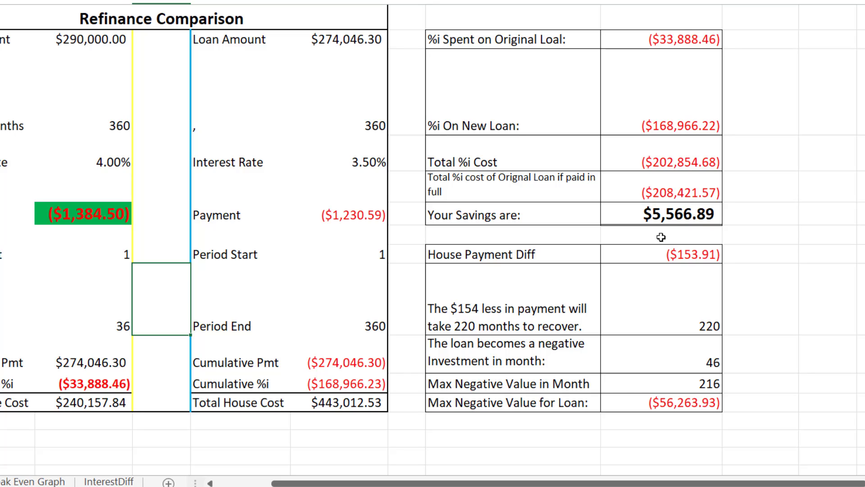
click(675, 213)
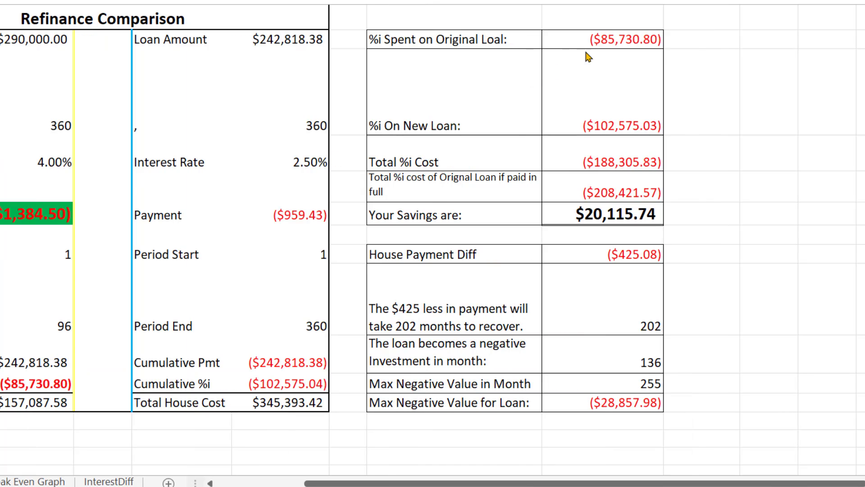
- View the savings figure alongside the Finance Savings /Cost table
click(603, 214)
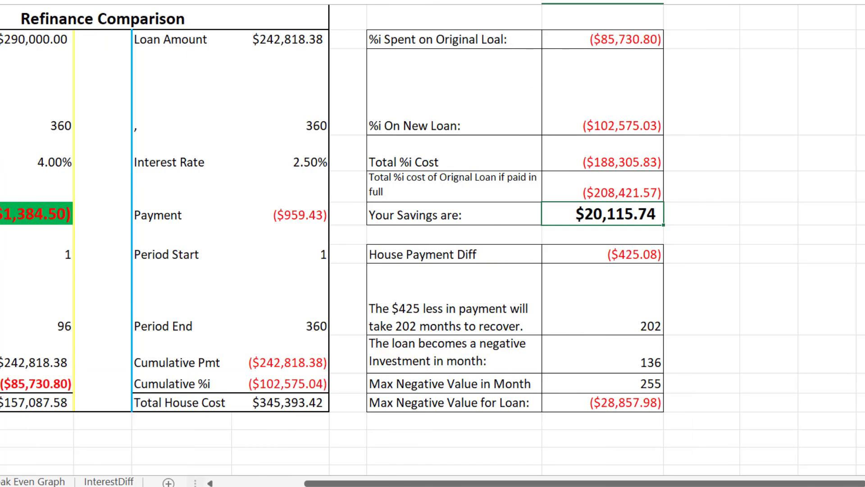
scroll(760, 11, right, 3)
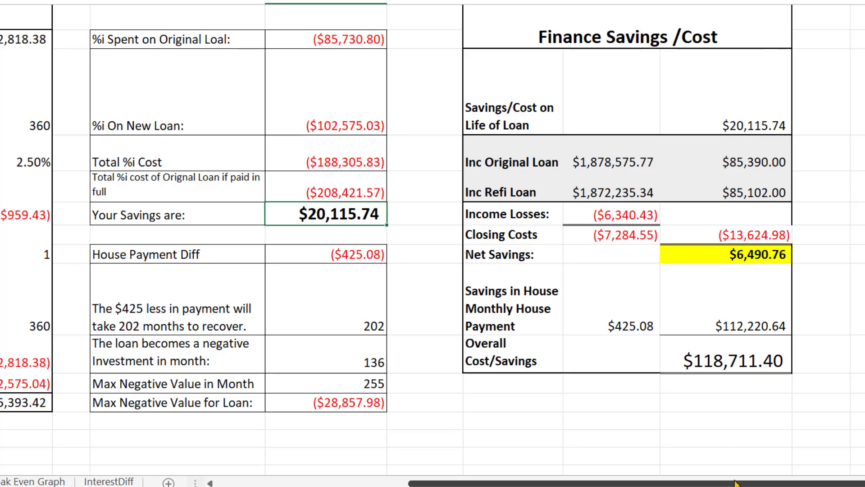
- Examine the Finance Savings /Cost table's income losses, closing costs, net savings, monthly house payment savings and overall cost/savings
drag(736, 483, 793, 483)
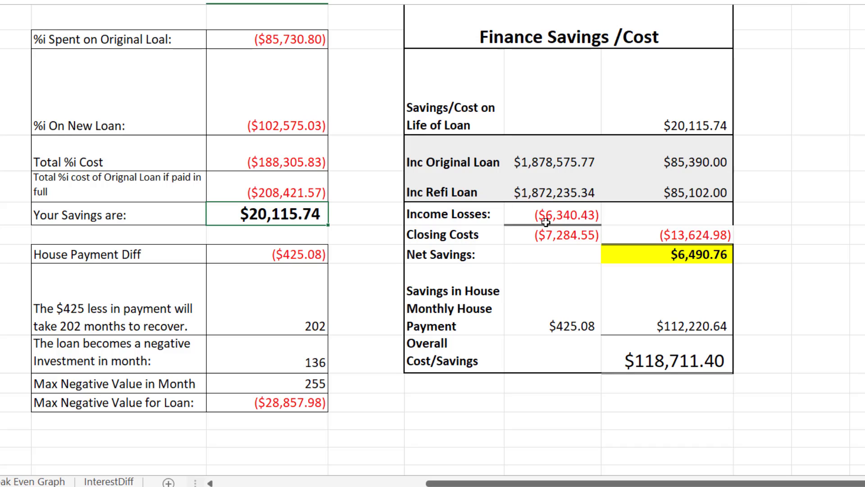
click(582, 217)
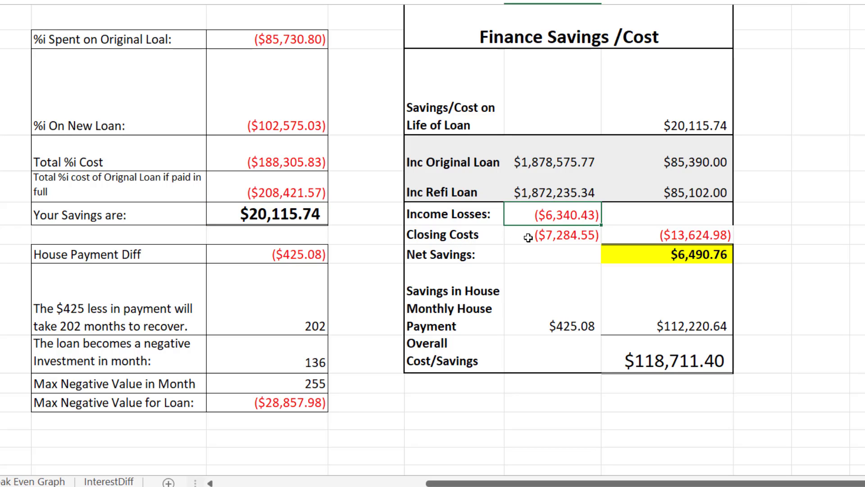
click(559, 235)
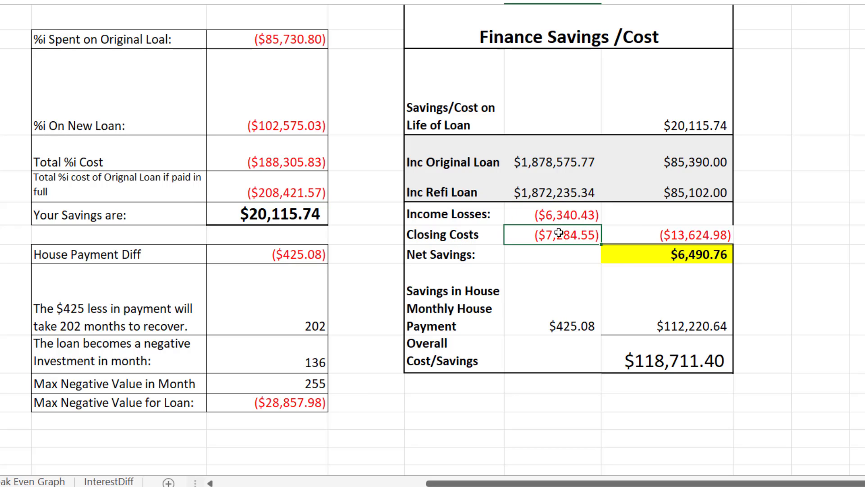
click(685, 236)
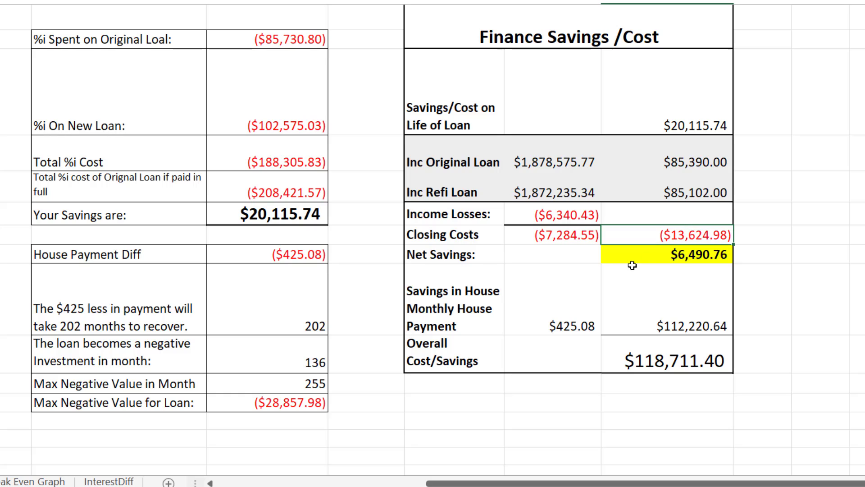
click(681, 257)
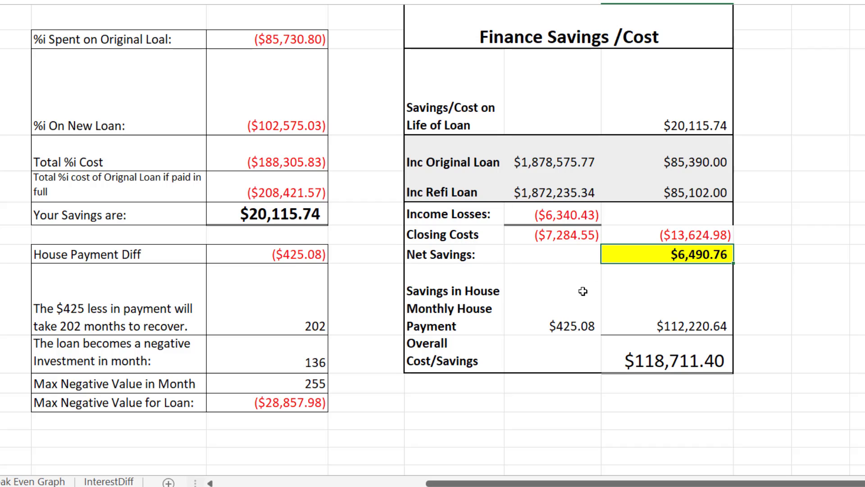
click(555, 300)
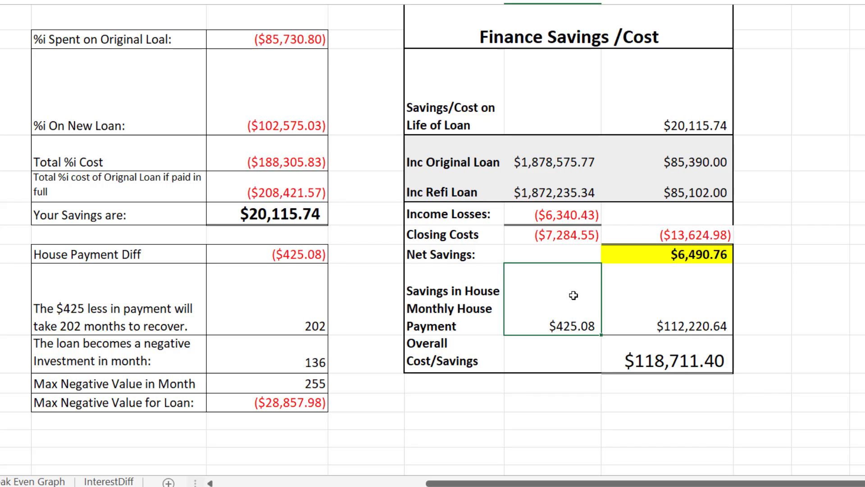
click(680, 312)
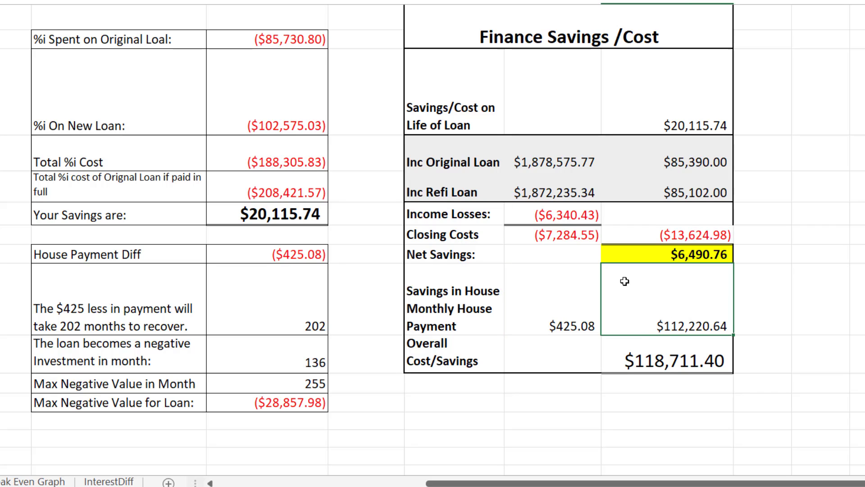
click(646, 353)
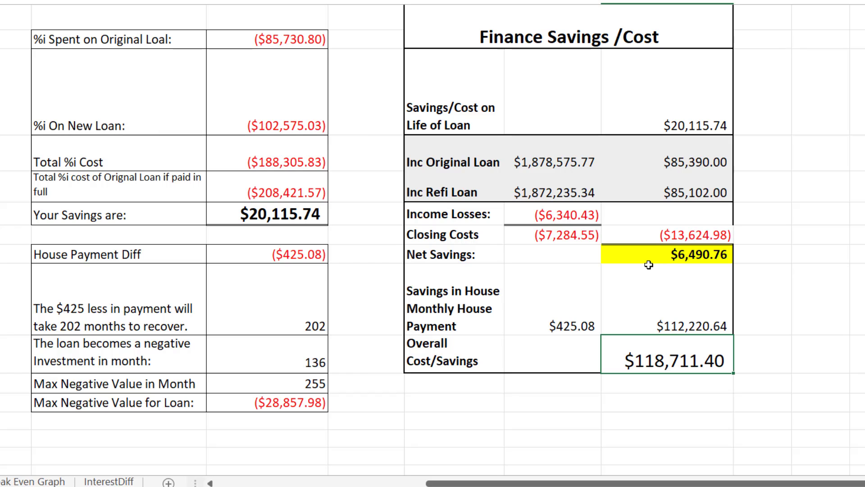
- Set the extra payment frequency in the Using Savings Against Current Mortgage table to 1 (Monthly)
scroll(401, 245, right, 5)
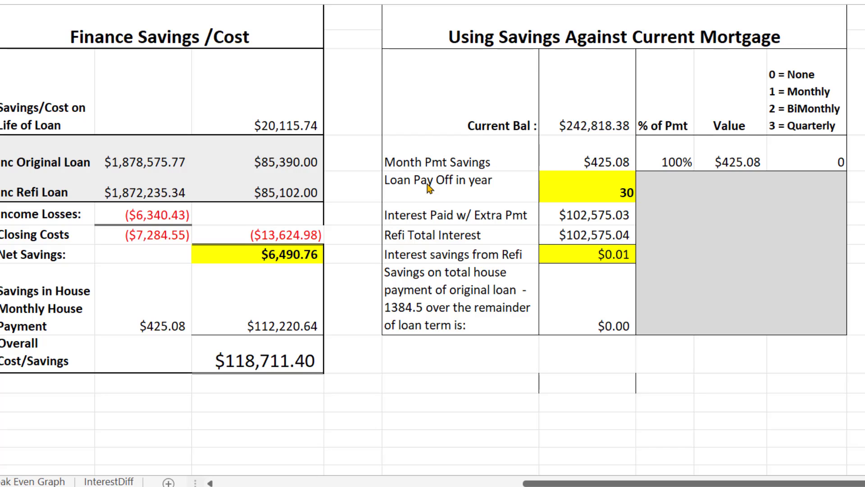
key(F2)
click(794, 152)
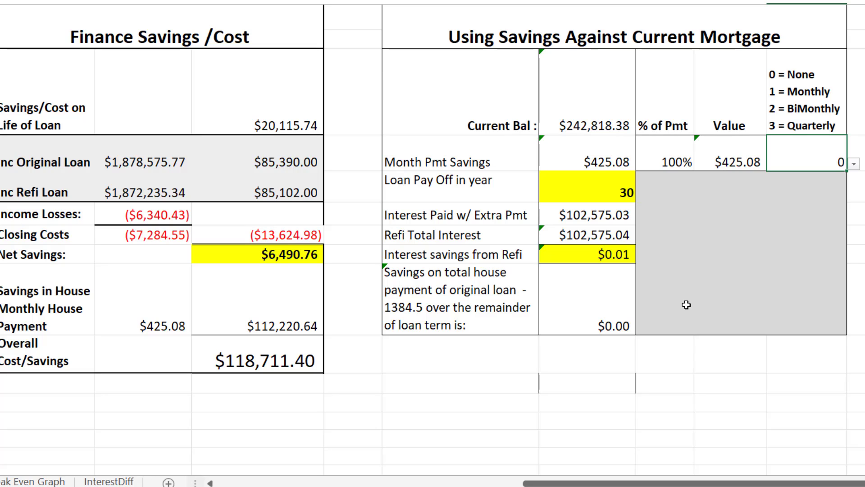
text(1)
key(Tab)
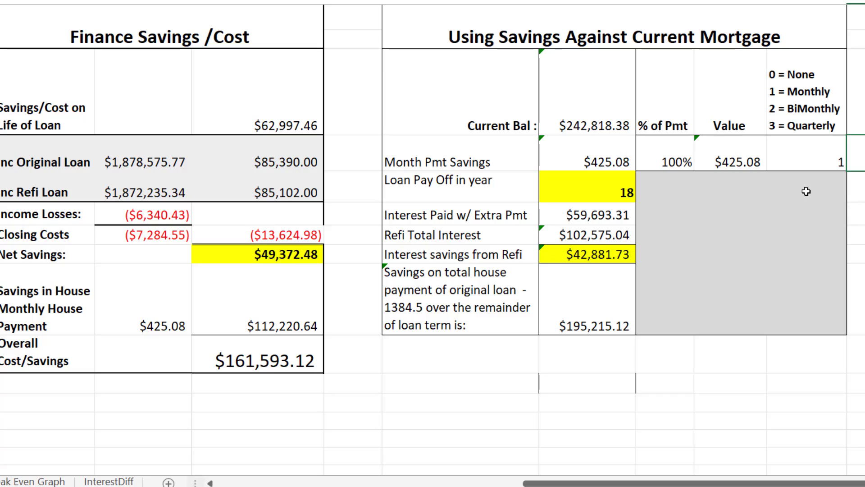
- Check the loan pay-off year and the total savings from applying the payment difference monthly
click(623, 192)
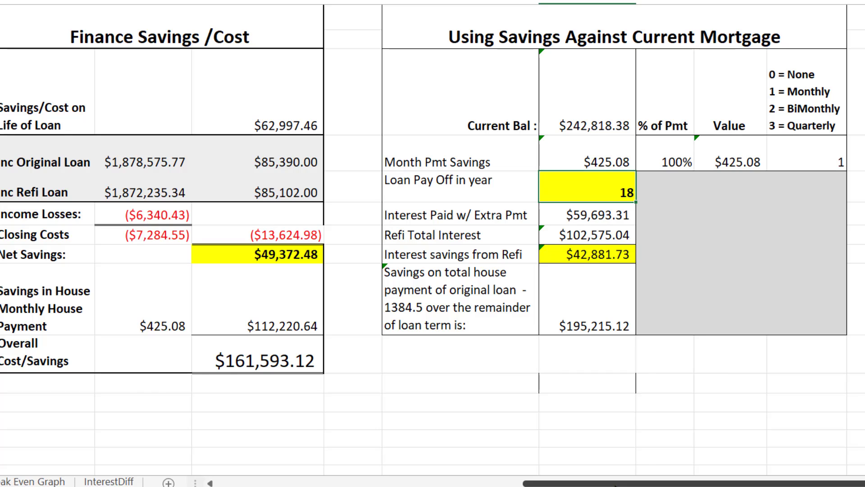
drag(615, 483, 456, 484)
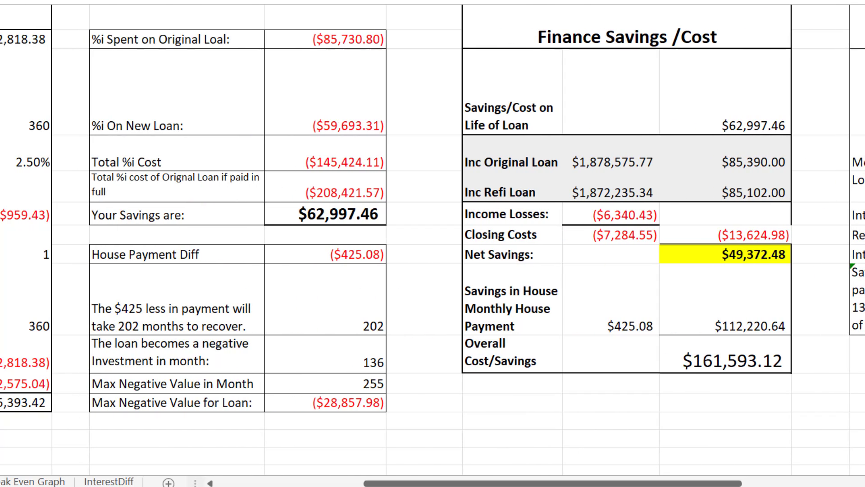
click(339, 212)
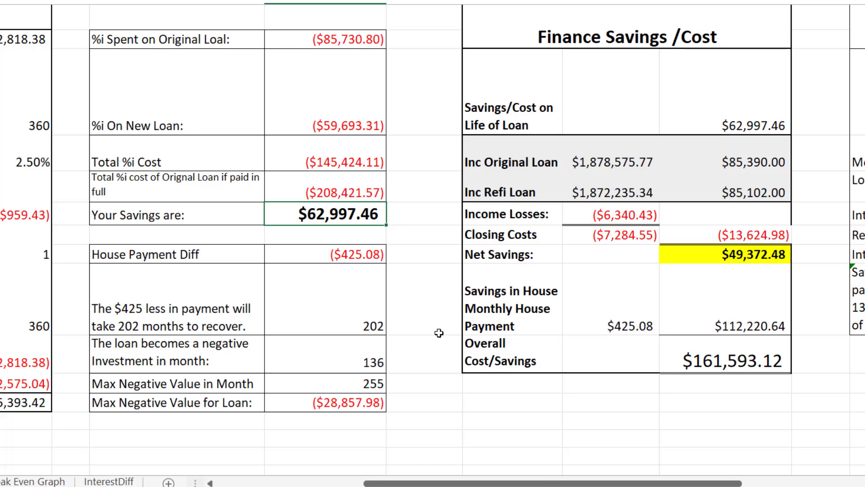
- Try to set the extra payment frequency in the Using Savings Against Current Mortgage table back to 0 (None)
drag(550, 482, 753, 483)
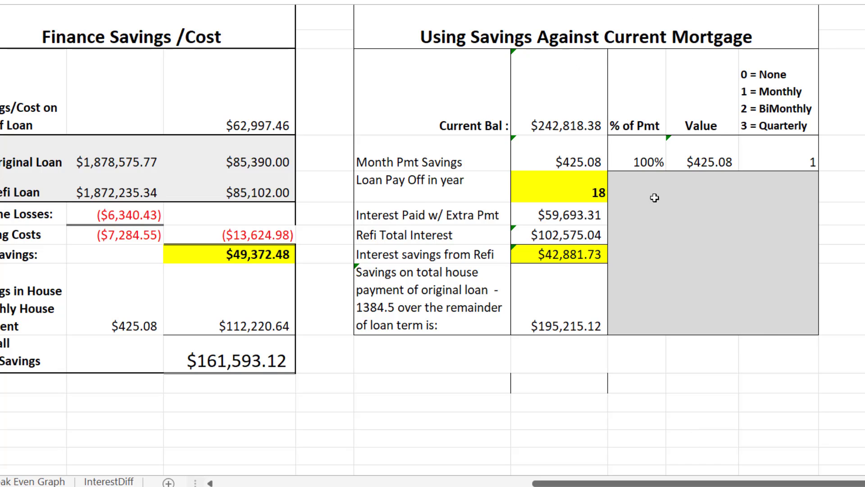
click(784, 151)
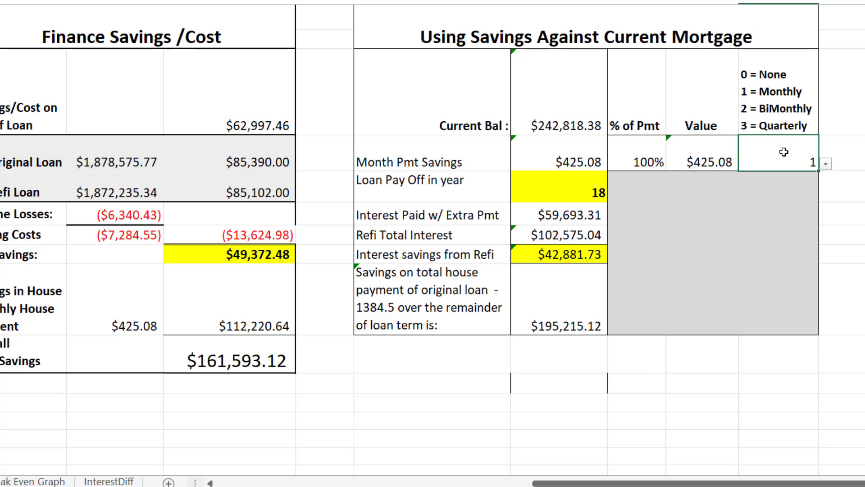
text(0)
key(Return)
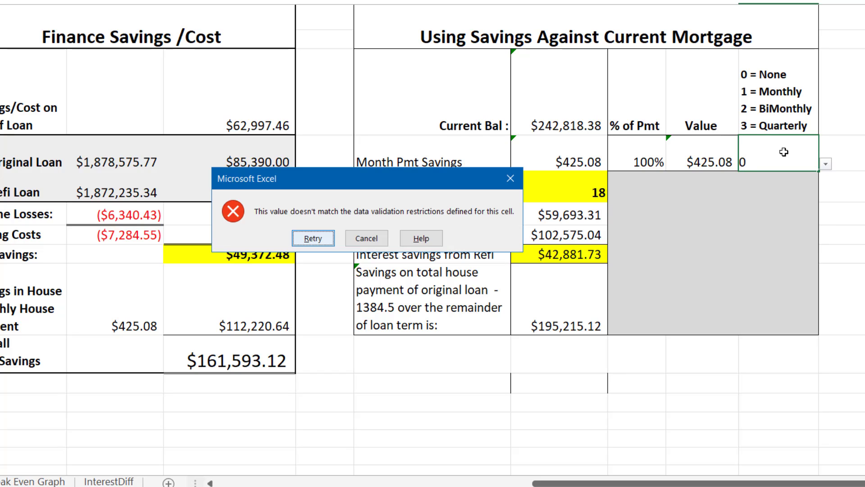
click(366, 239)
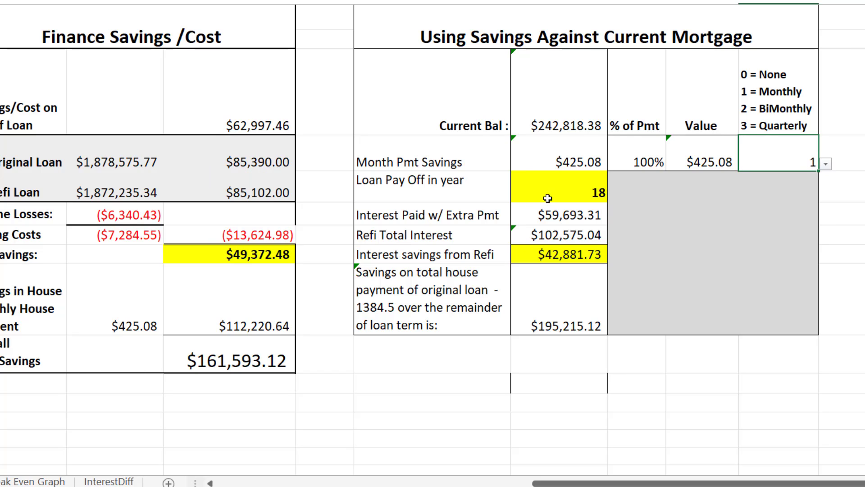
click(824, 164)
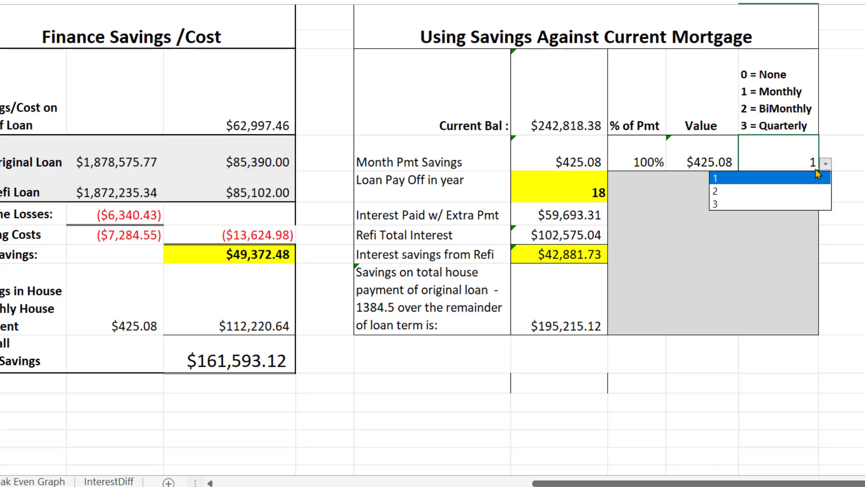
click(779, 149)
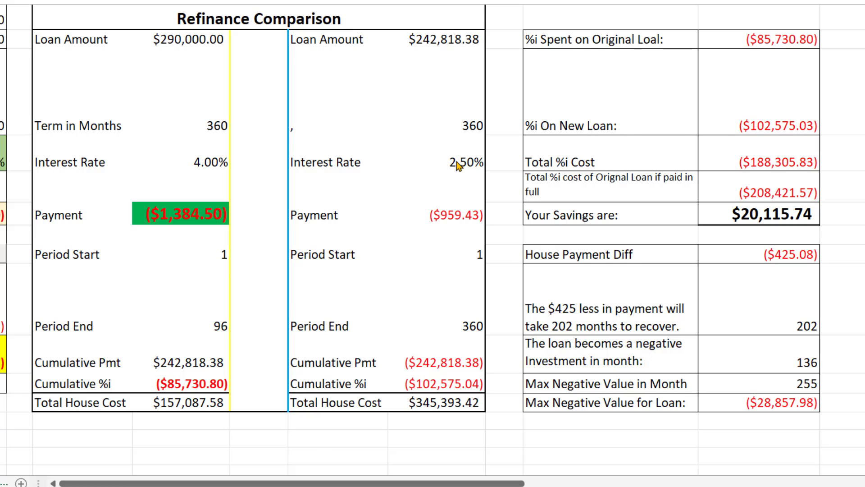
- Set the new loan's interest rate to 2% and check the month it becomes a negative investment
scroll(452, 163, right, 10)
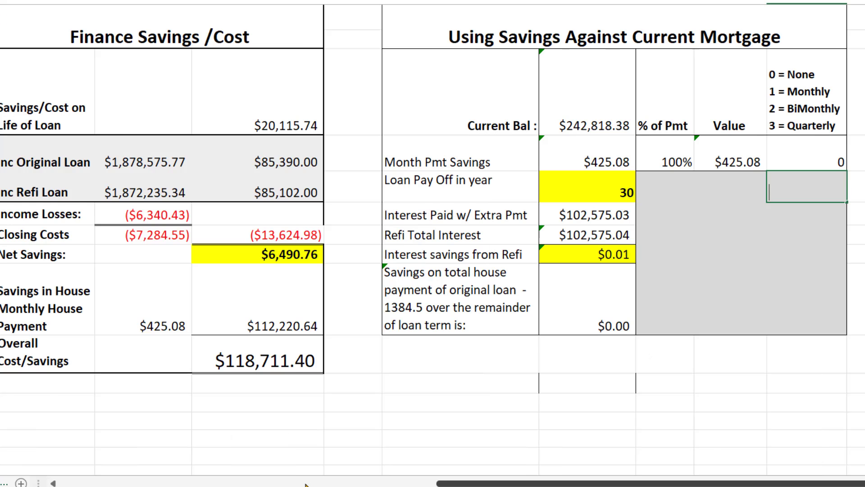
scroll(315, 471, left, 10)
click(454, 165)
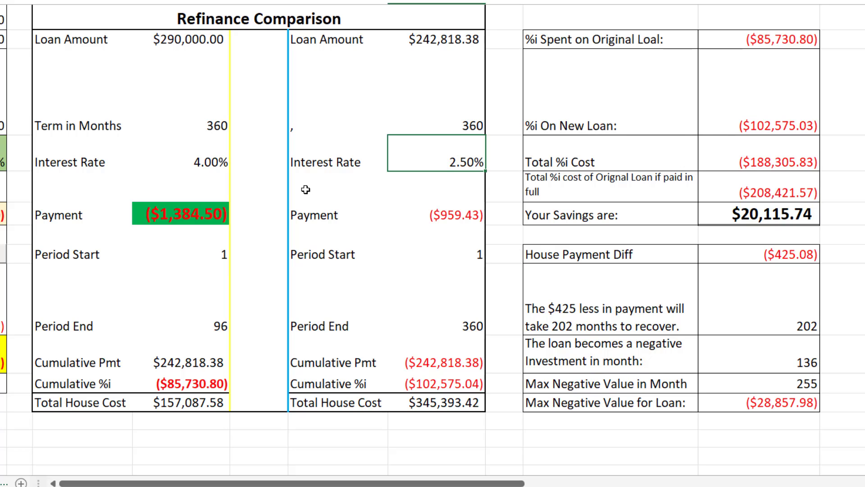
text(2)
key(Tab)
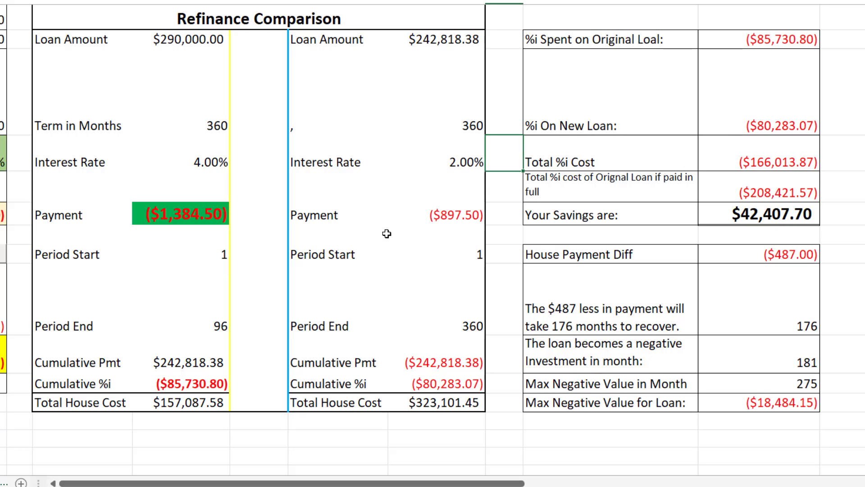
click(798, 359)
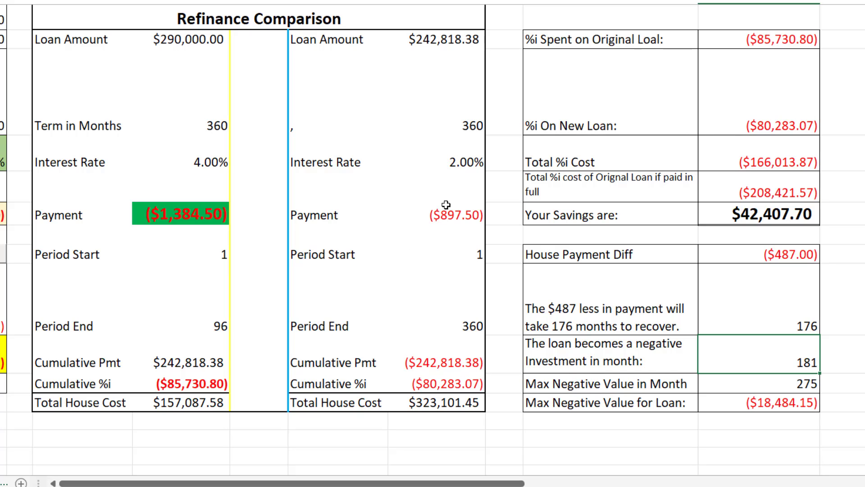
- Set the new loan's interest rate to 3.5% and check its negative-investment month
click(466, 156)
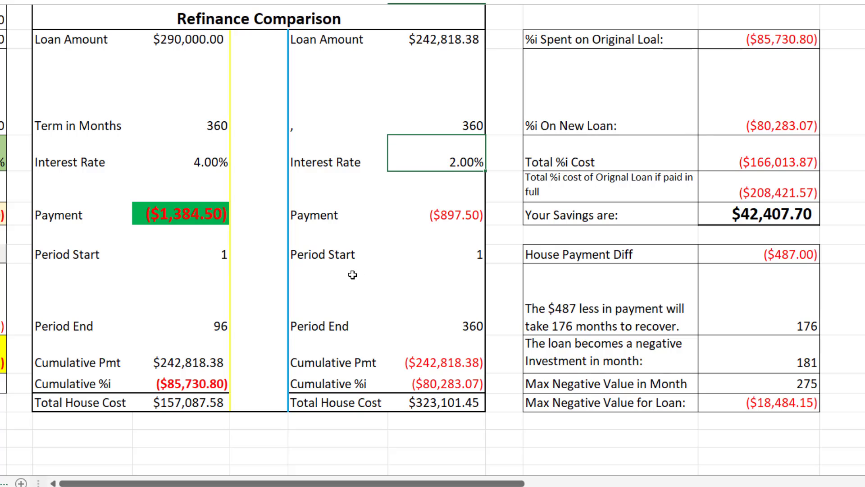
text(2)
key(BackSpace)
text(3.5)
key(Tab)
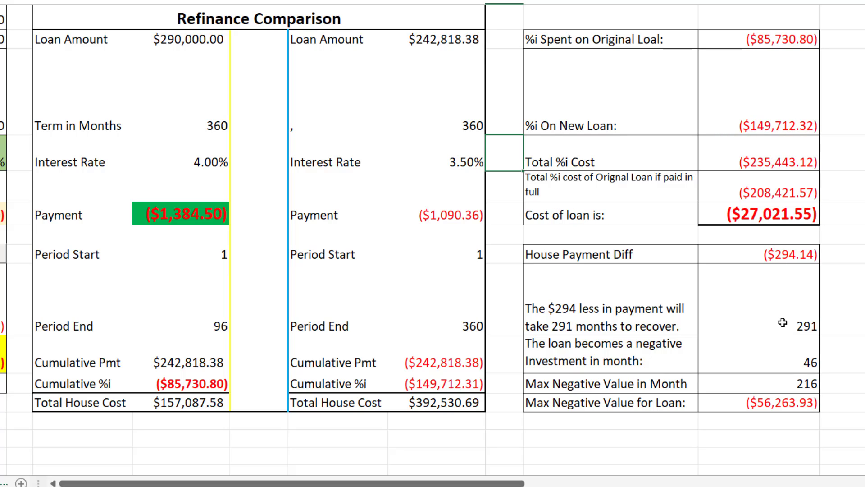
click(789, 364)
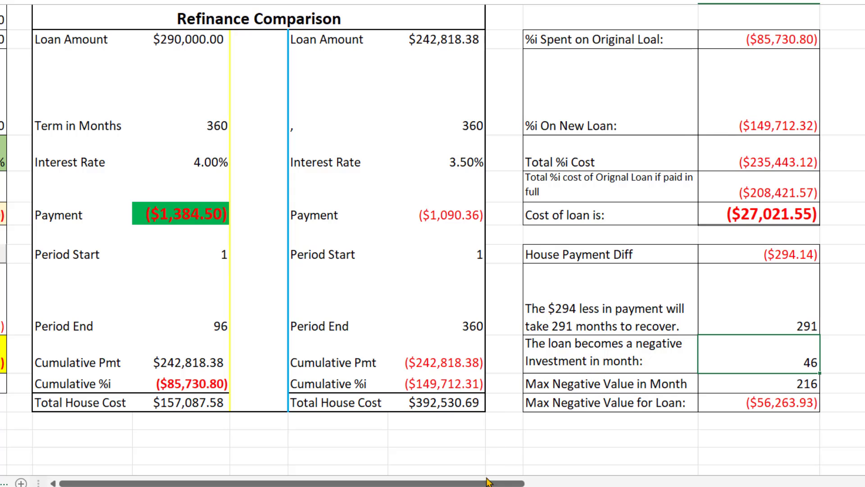
- Apply the 3.5% loan's payment savings to the mortgage by setting the extra payment frequency to 1 (Monthly)
drag(489, 483, 489, 484)
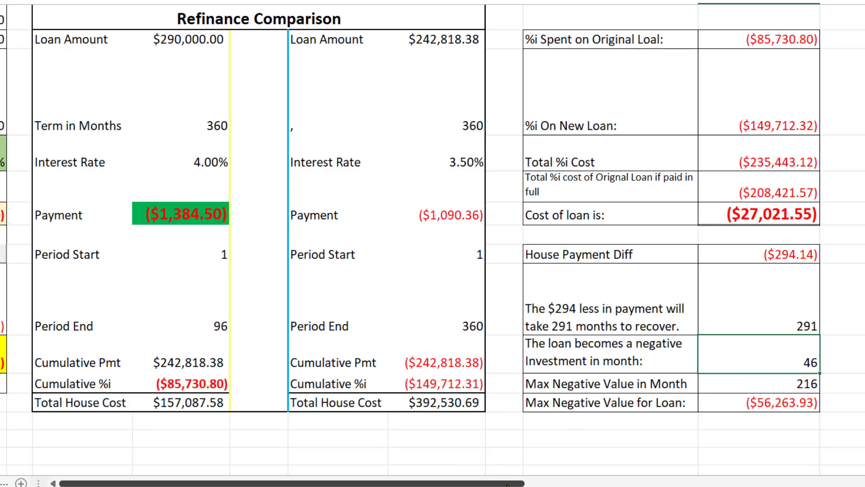
drag(507, 484, 509, 484)
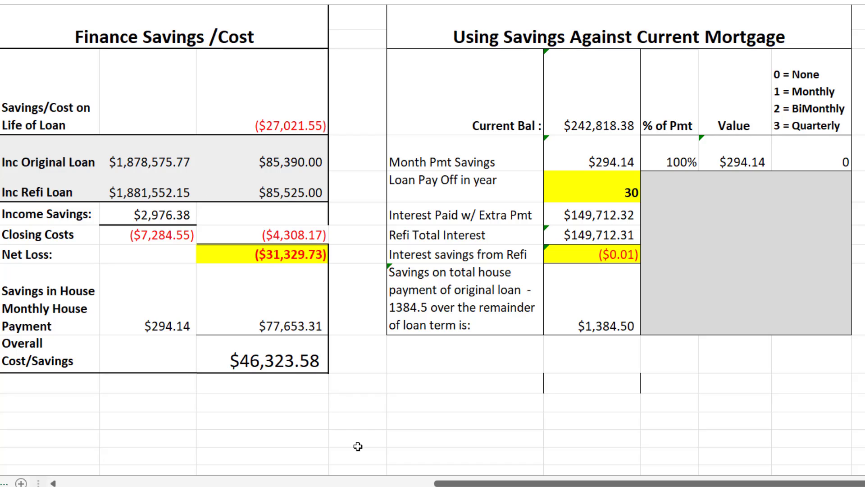
drag(440, 483, 469, 483)
click(806, 142)
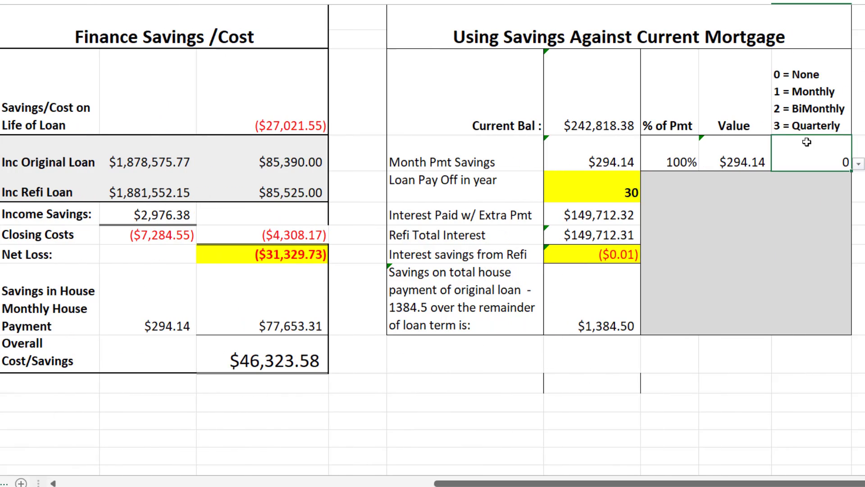
text(1)
key(Tab)
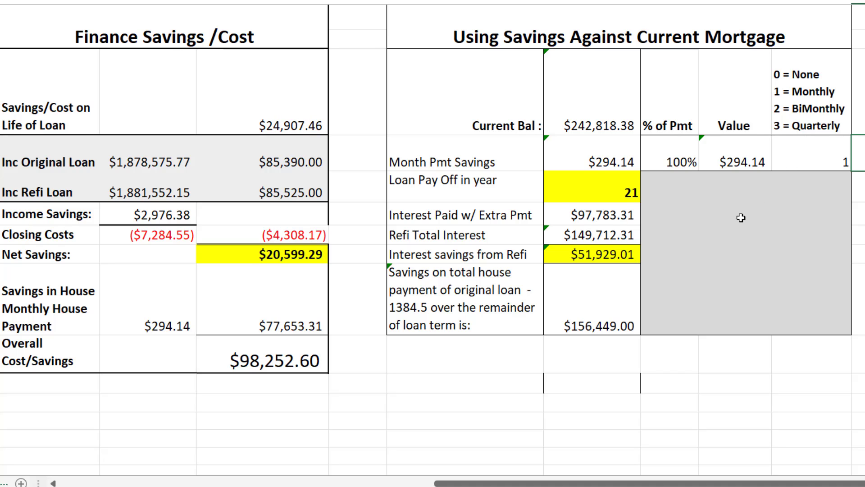
- With the new loan at 2.5%, set the extra payment frequency for the payment savings to 1 (Monthly)
drag(575, 483, 213, 483)
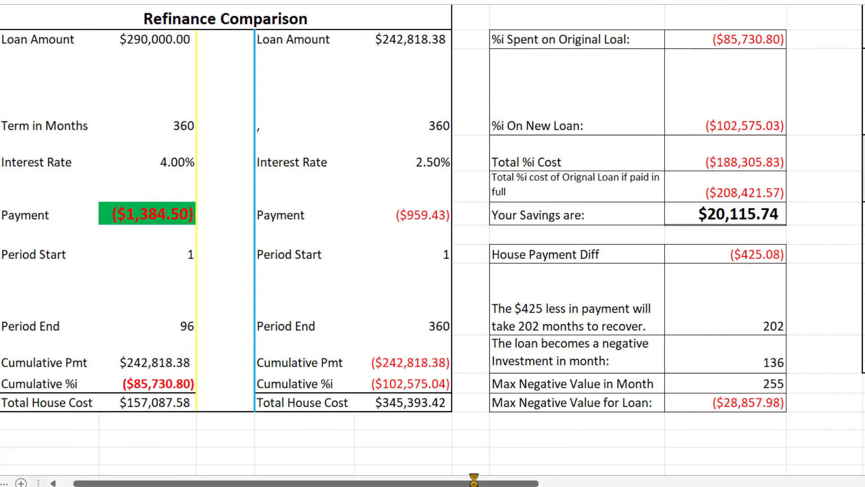
drag(473, 483, 811, 478)
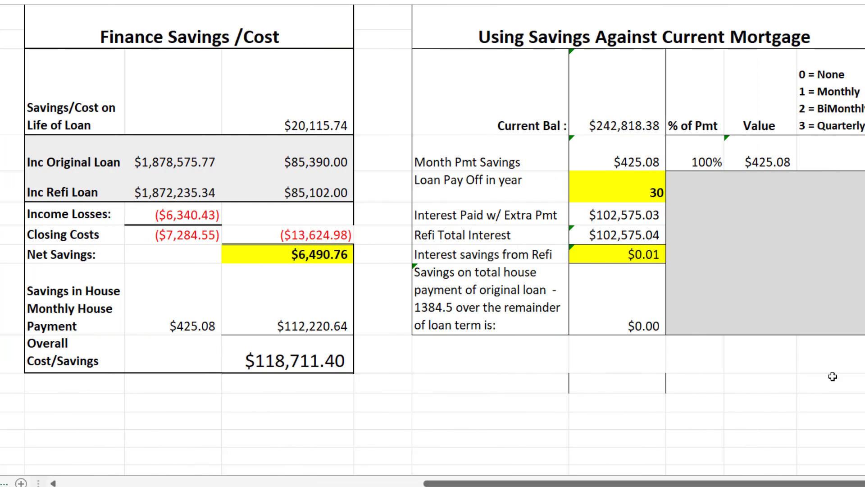
click(862, 146)
text(1)
key(Return)
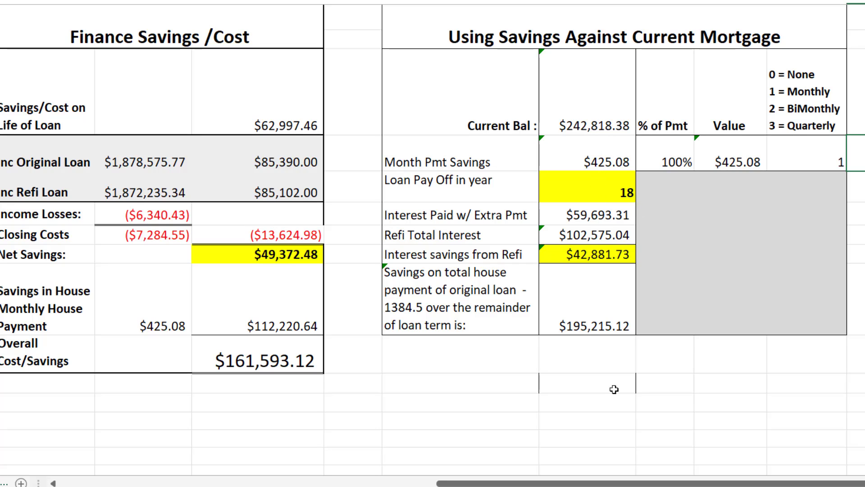
- Review the refinance comparison for the 2.5% loan with monthly extra payments and check the Your Savings figure
drag(619, 482, 305, 482)
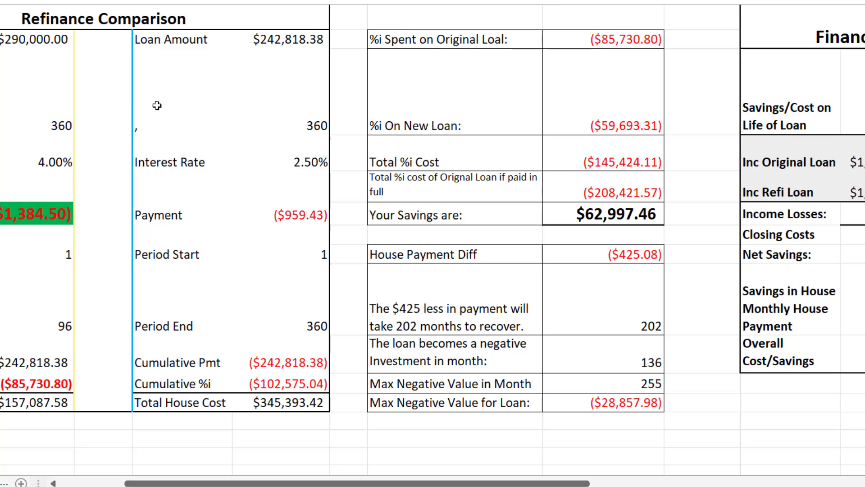
drag(332, 483, 267, 483)
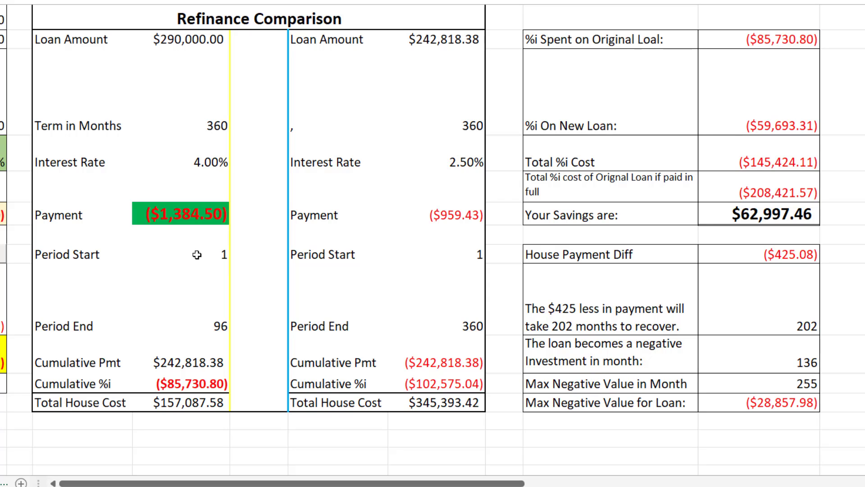
drag(445, 483, 567, 483)
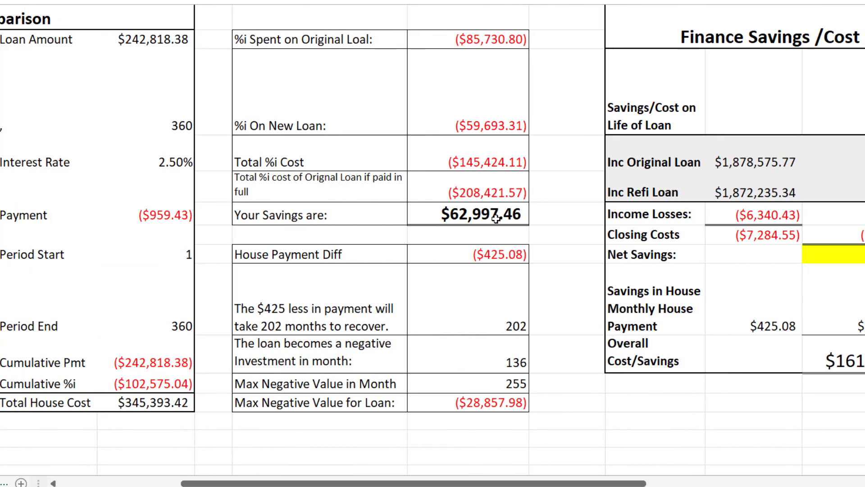
click(495, 219)
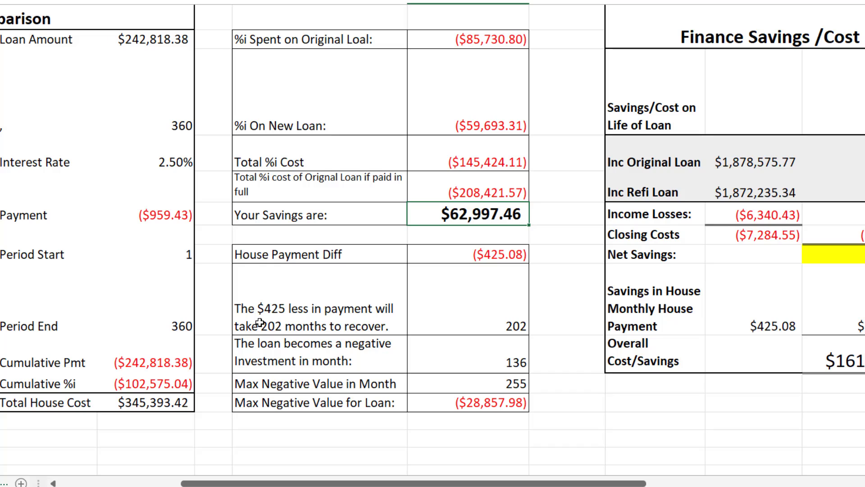